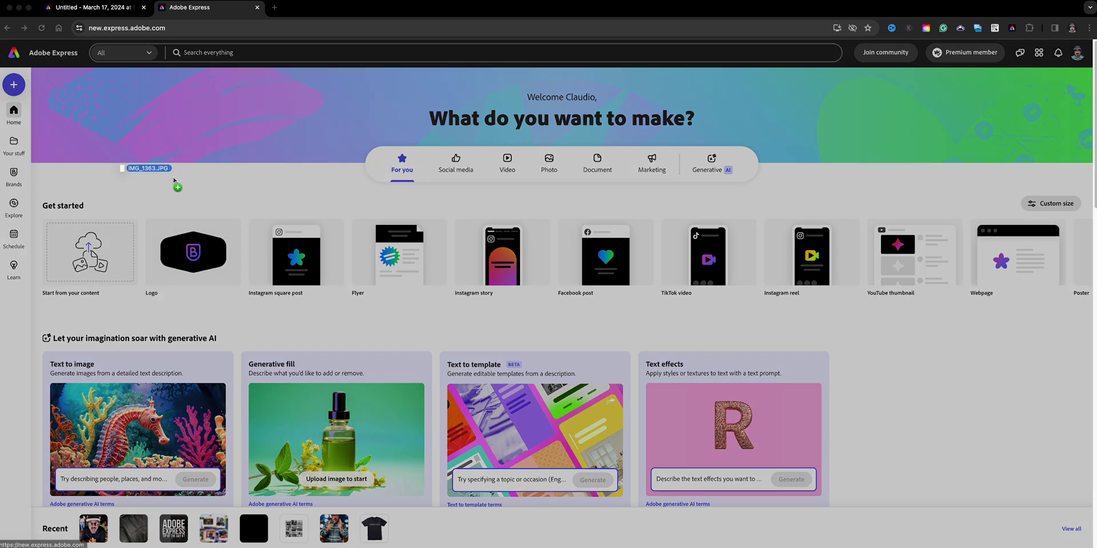
Step: Create a 1280 x 720 YouTube thumbnail design from IMG_1363.JPG and select the signature image
left_click_drag(174, 186, 412, 222)
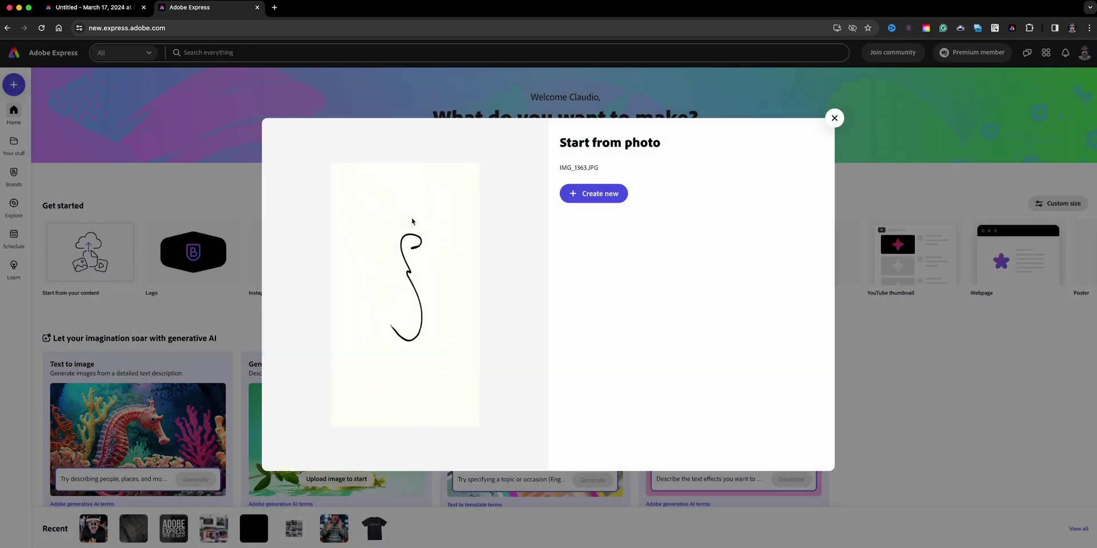
left_click(597, 197)
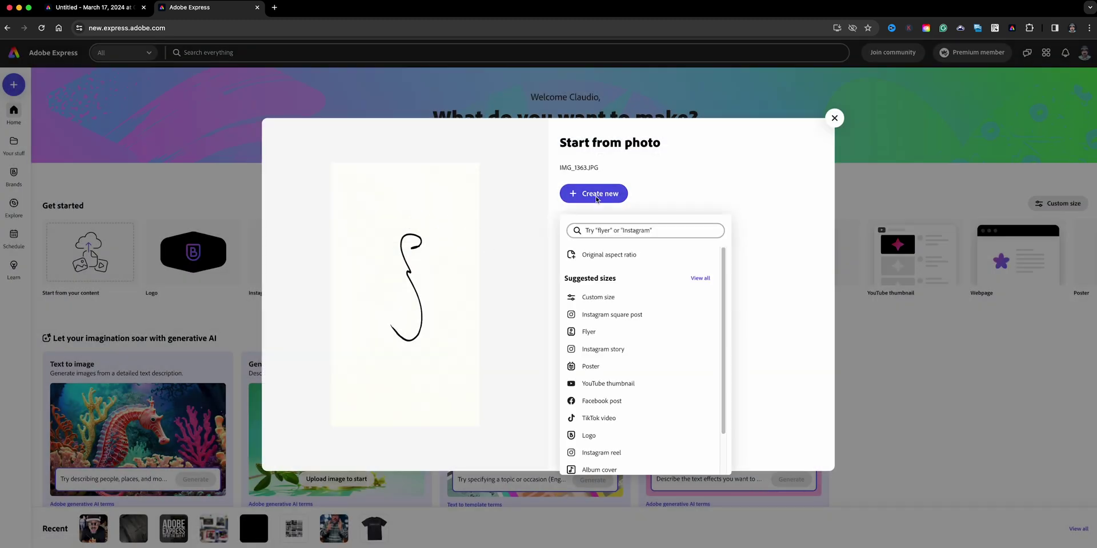
left_click(609, 383)
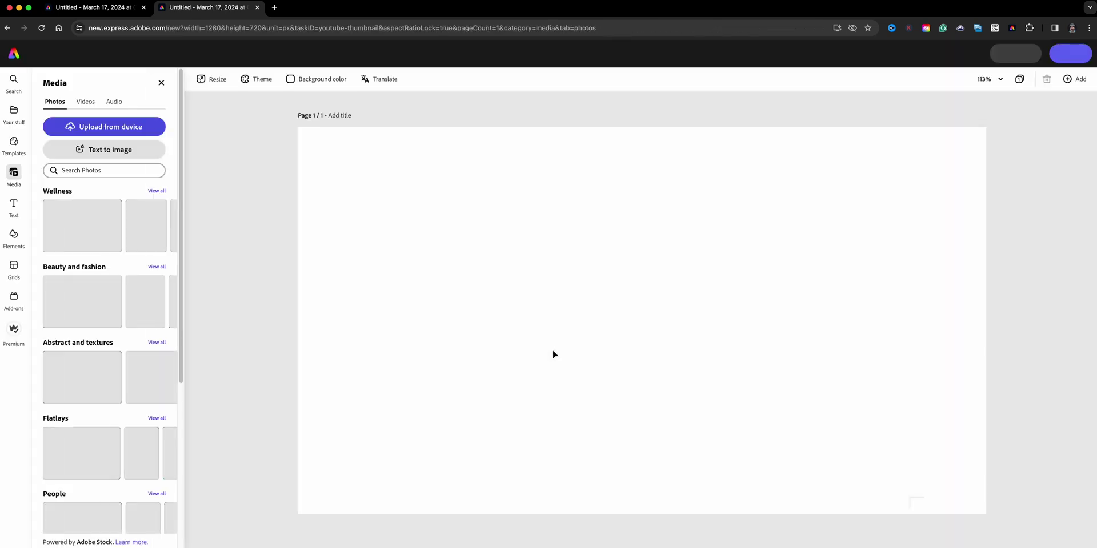
left_click(628, 280)
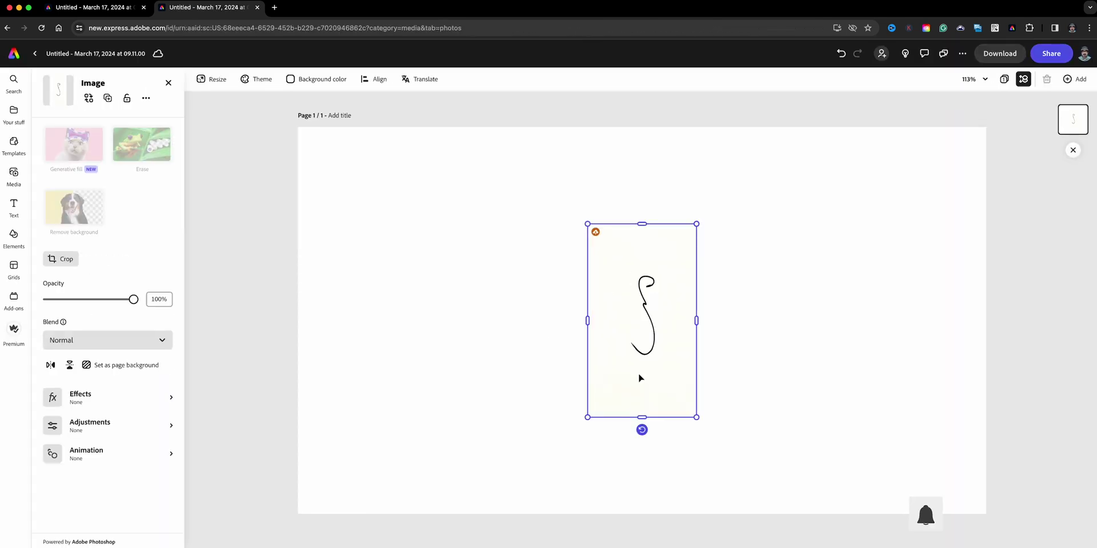
Step: Rotate the signature about -75° and stretch it from both corners to fill the 1280 x 720 page
left_click_drag(642, 429, 772, 311)
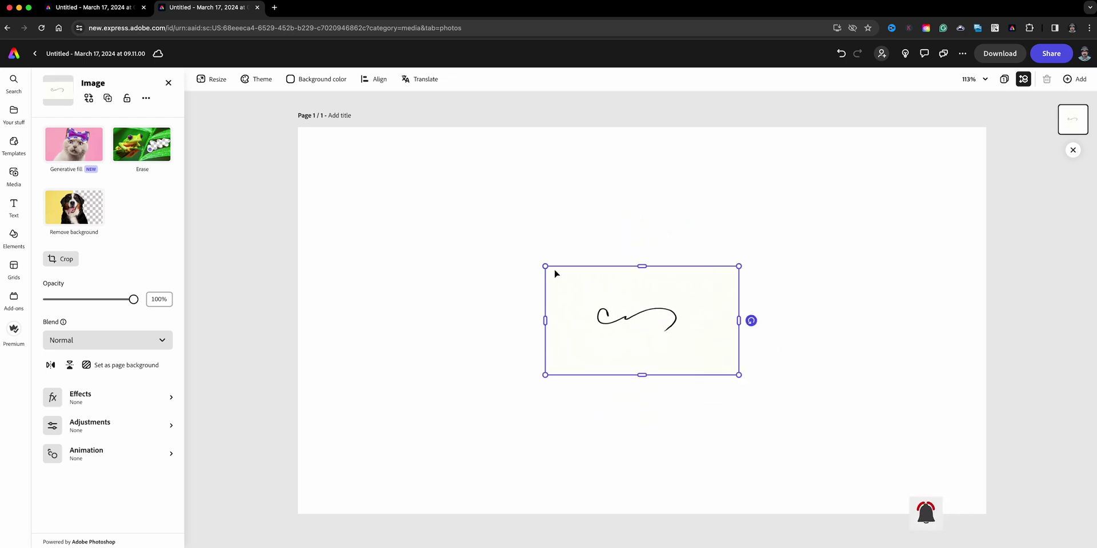
left_click_drag(547, 267, 309, 110)
left_click_drag(741, 374, 985, 514)
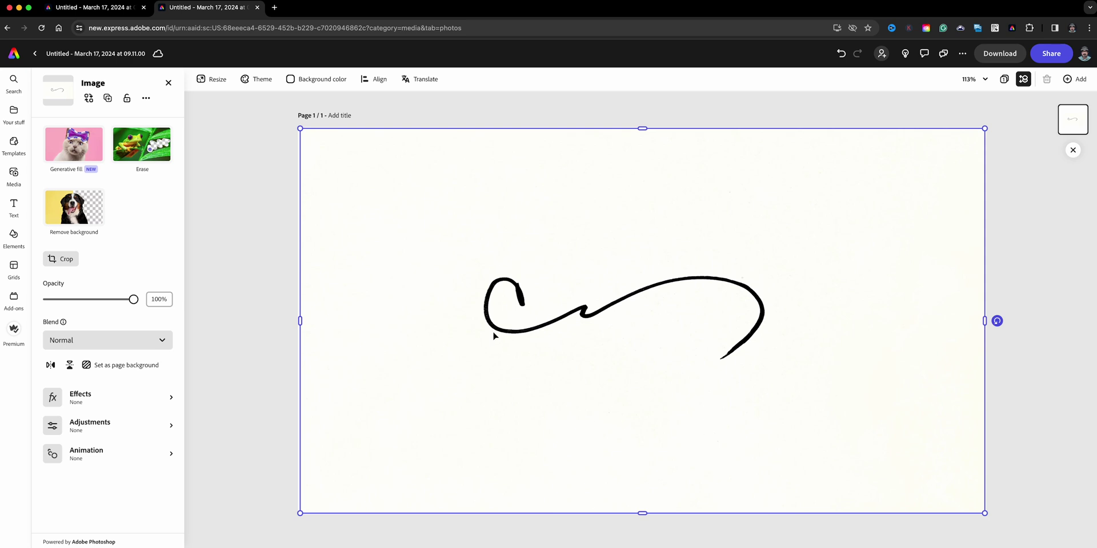
Step: Remove the paper background from the signature and enlarge the stroke across the page
left_click(98, 215)
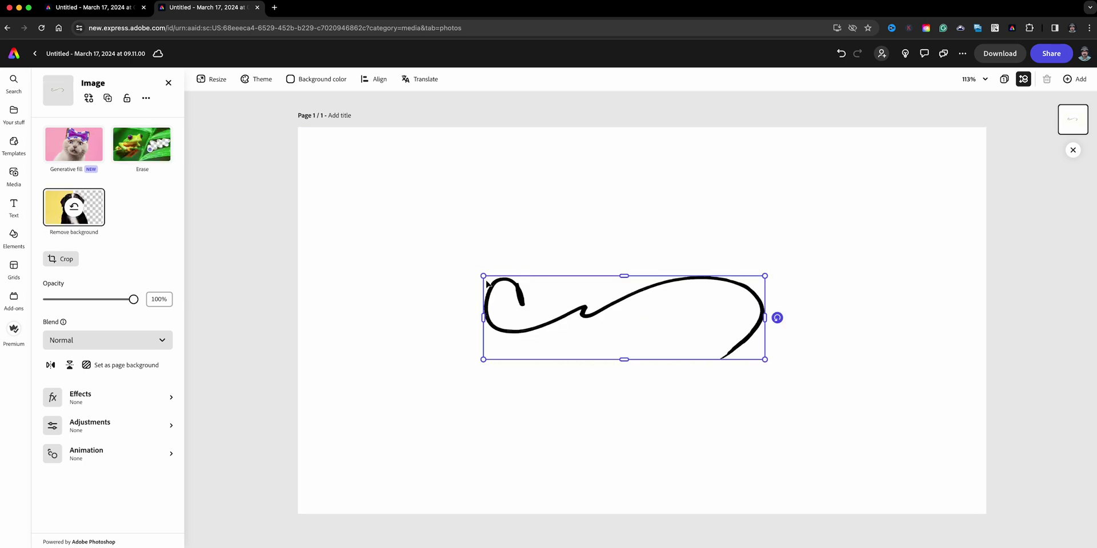
left_click_drag(483, 275, 351, 177)
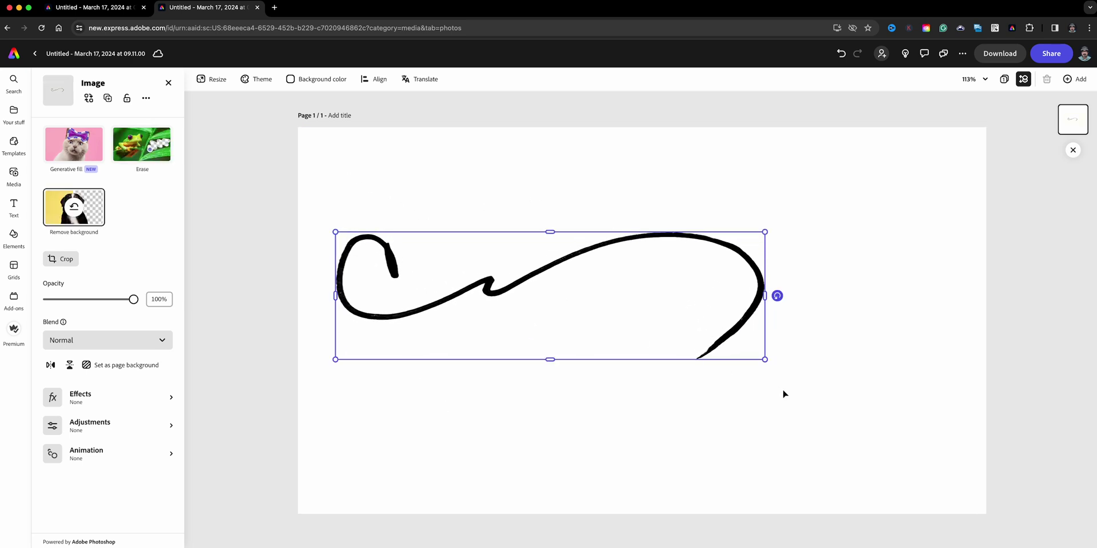
mouse_move(762, 356)
left_mouse_down()
mouse_move(886, 431)
mouse_move(923, 468)
left_mouse_up()
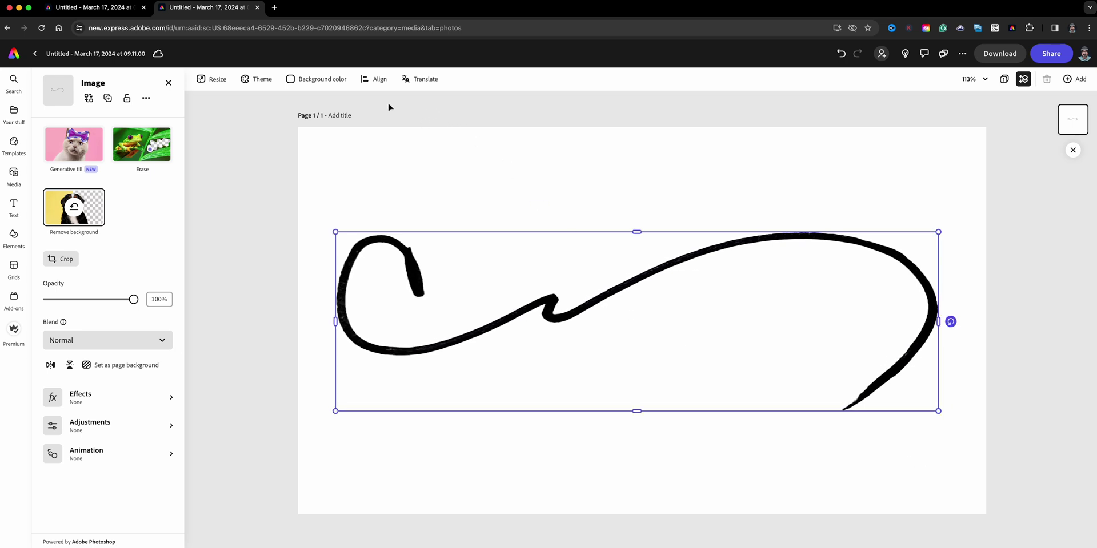
Step: Set the page background colour to transparent and deselect the signature
left_click(333, 80)
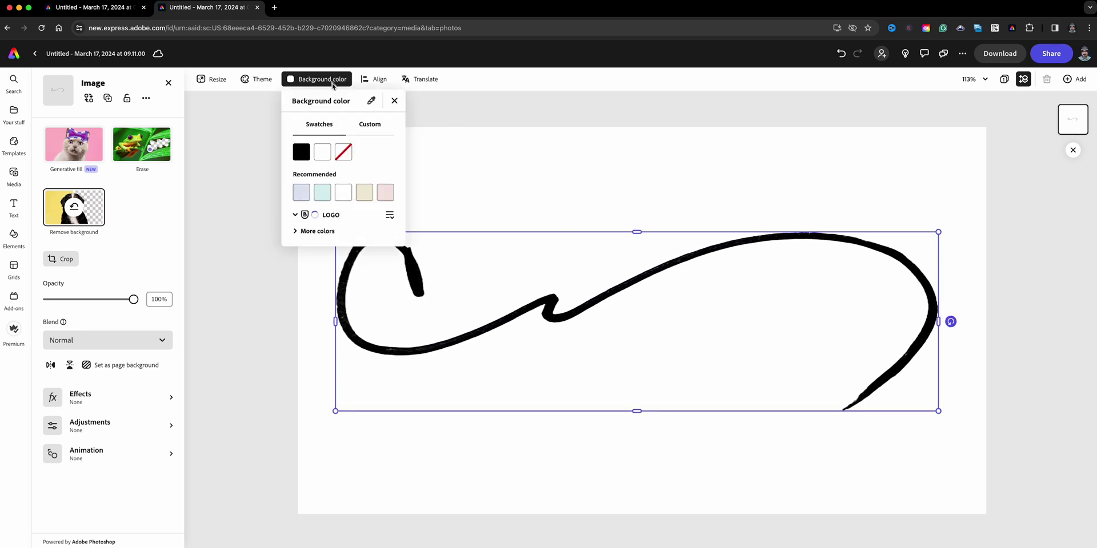
left_click(343, 153)
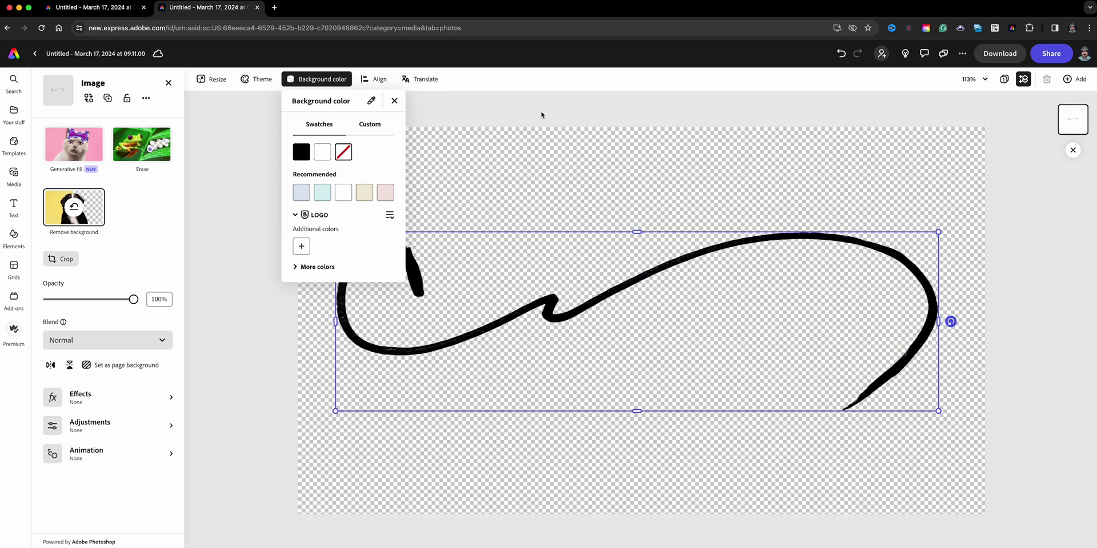
key("Escape")
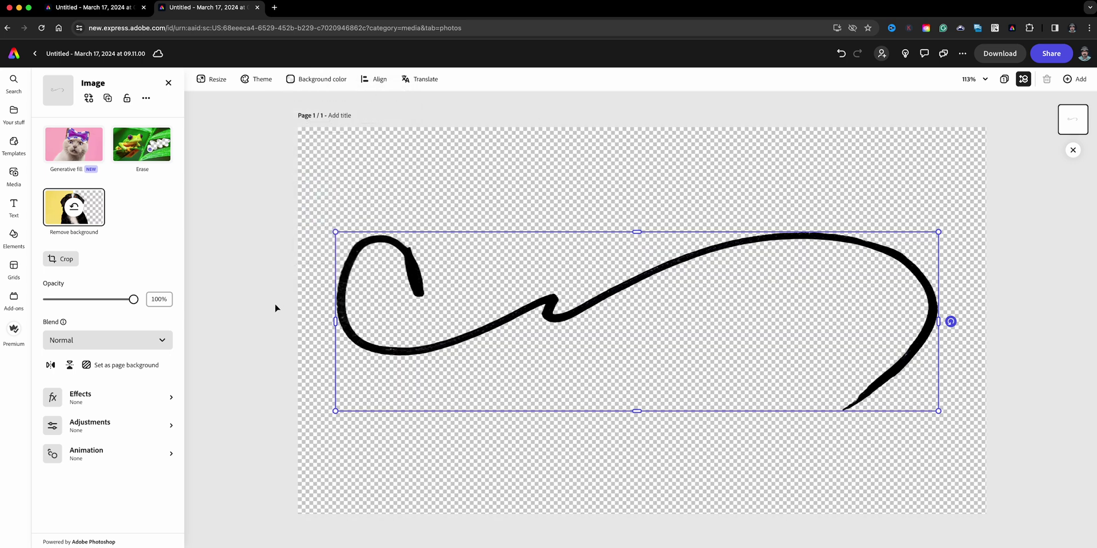
left_click(248, 295)
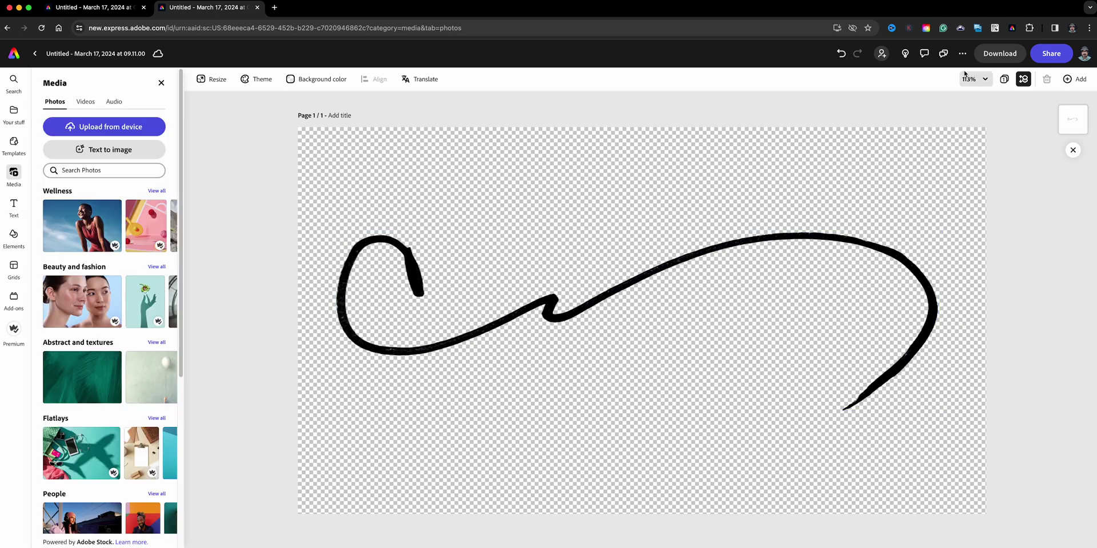
Step: Download the black signature design as a Transparent PNG
left_click(995, 58)
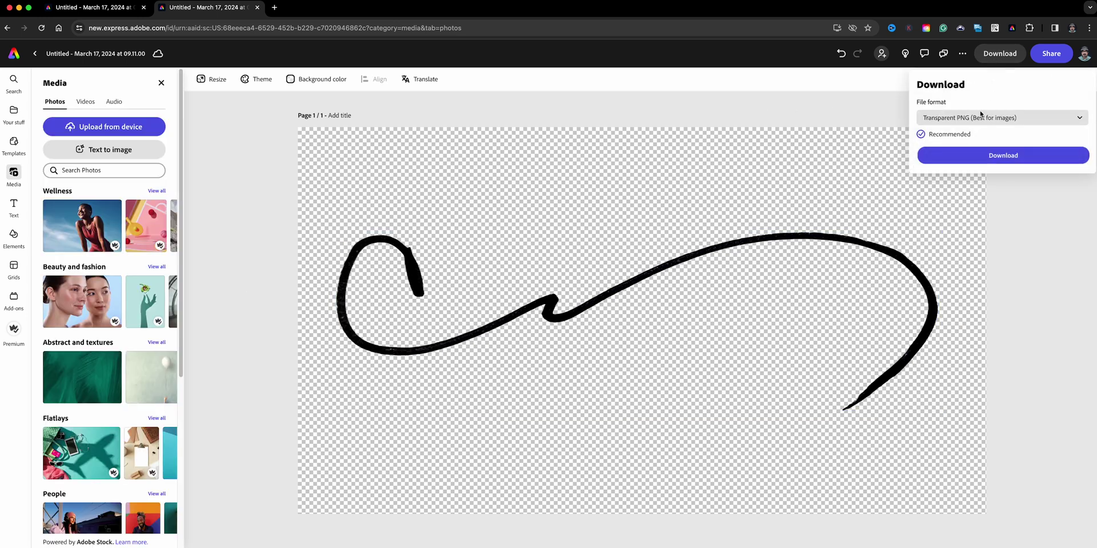
left_click(983, 157)
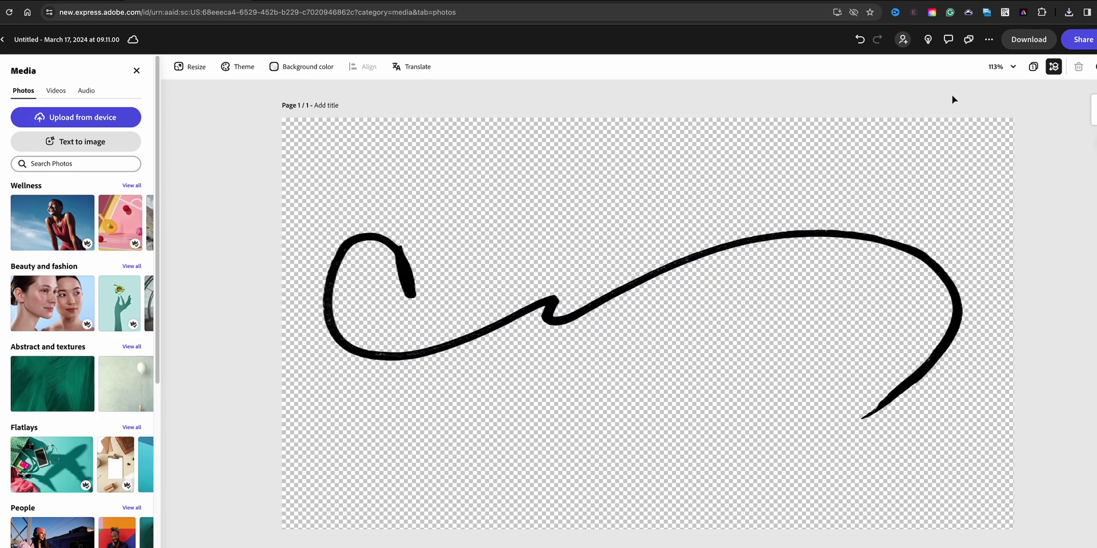
Step: Duplicate the signature page and open the copy for editing
left_click(1031, 68)
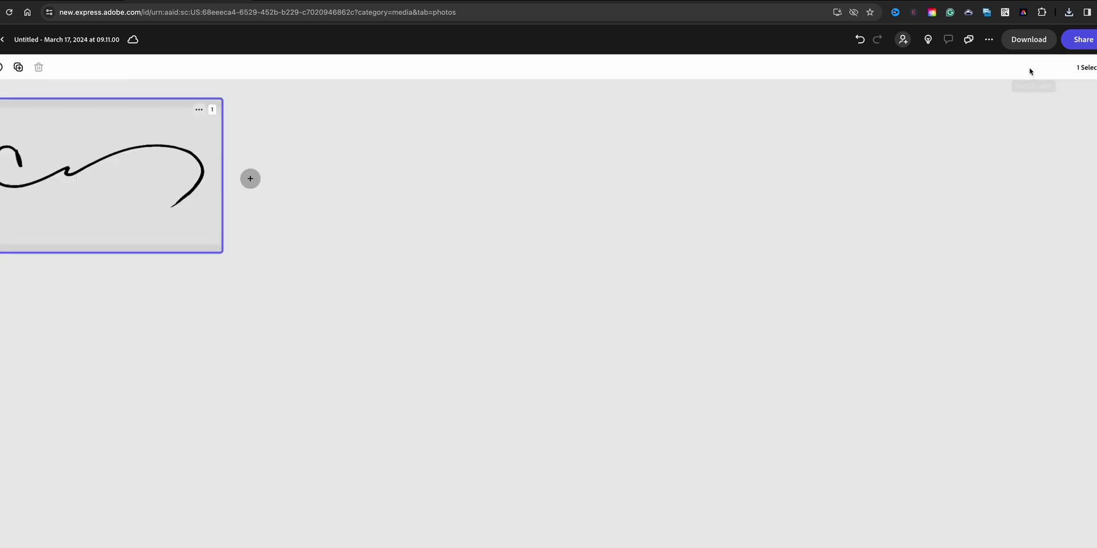
left_click(20, 75)
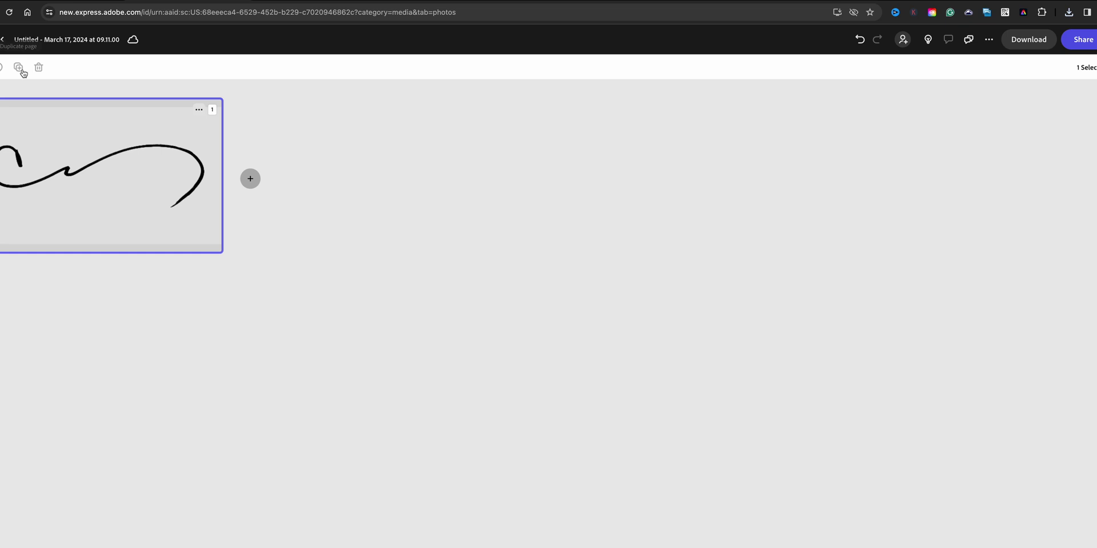
double_click(260, 163)
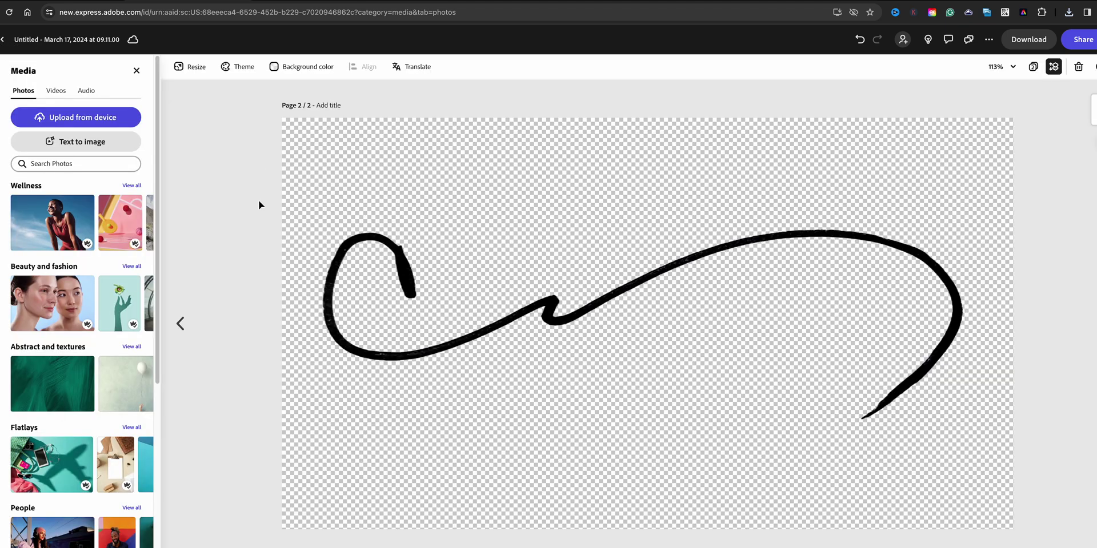
Step: Apply a Duotone effect to the stroke with Shadows and Highlights both set to white
left_click(355, 237)
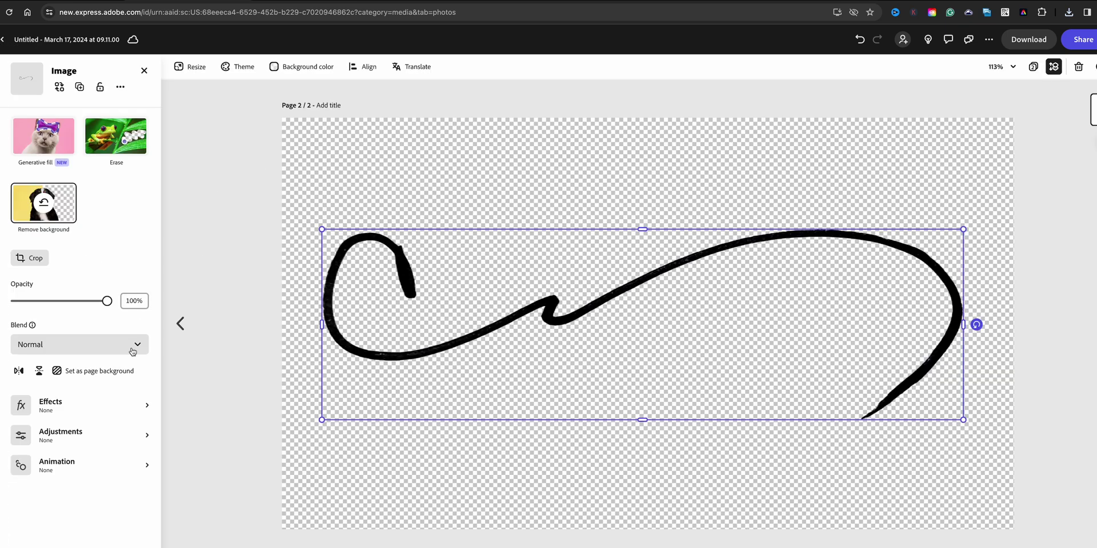
left_click(109, 408)
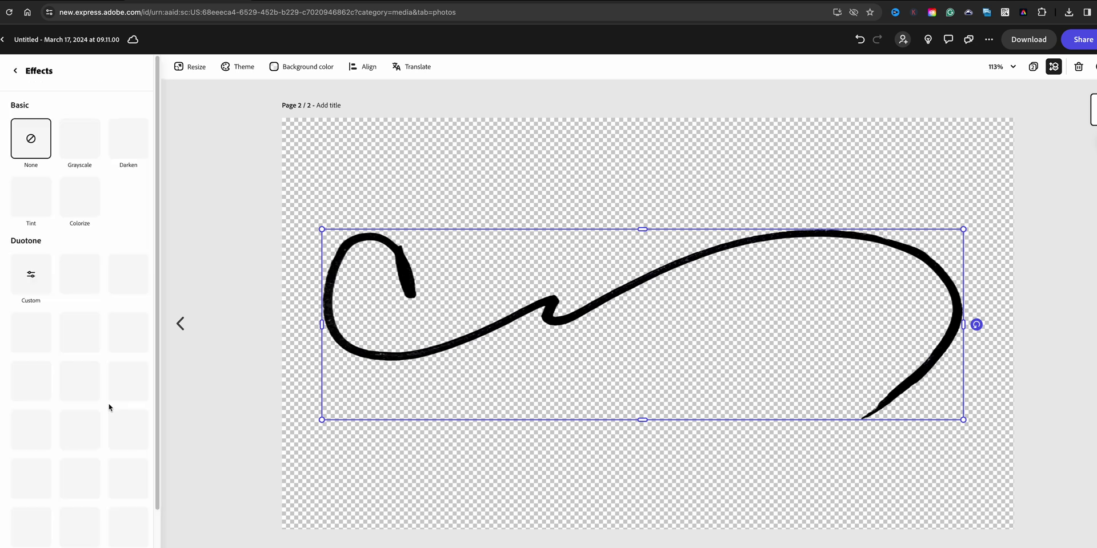
left_click(26, 286)
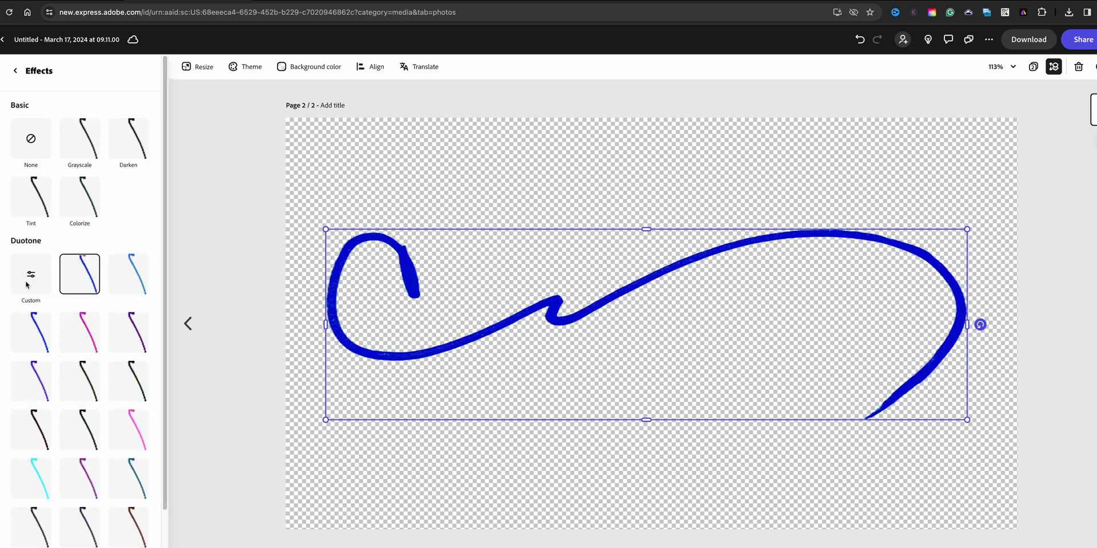
left_click(106, 256)
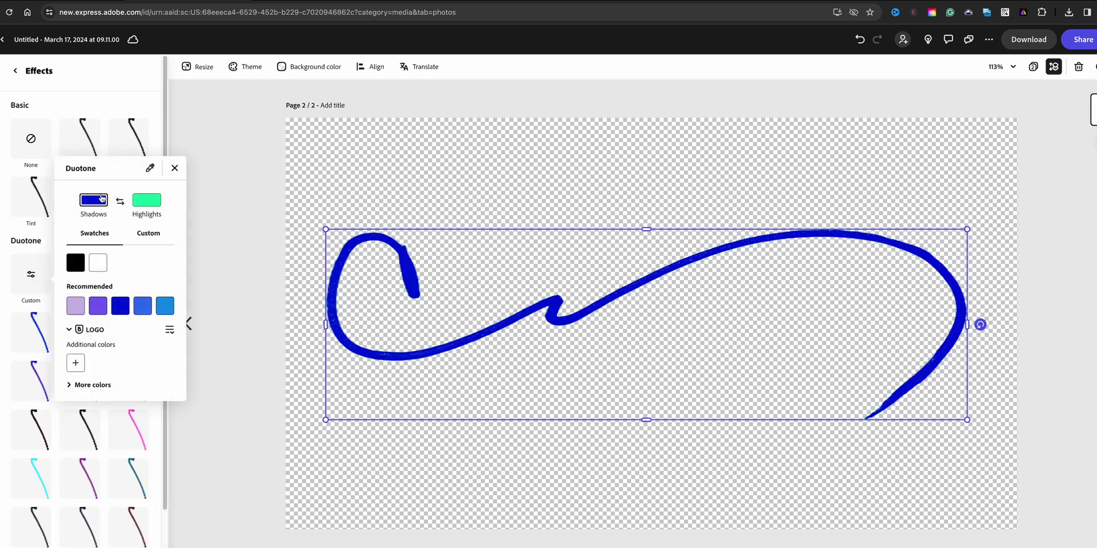
left_click(97, 257)
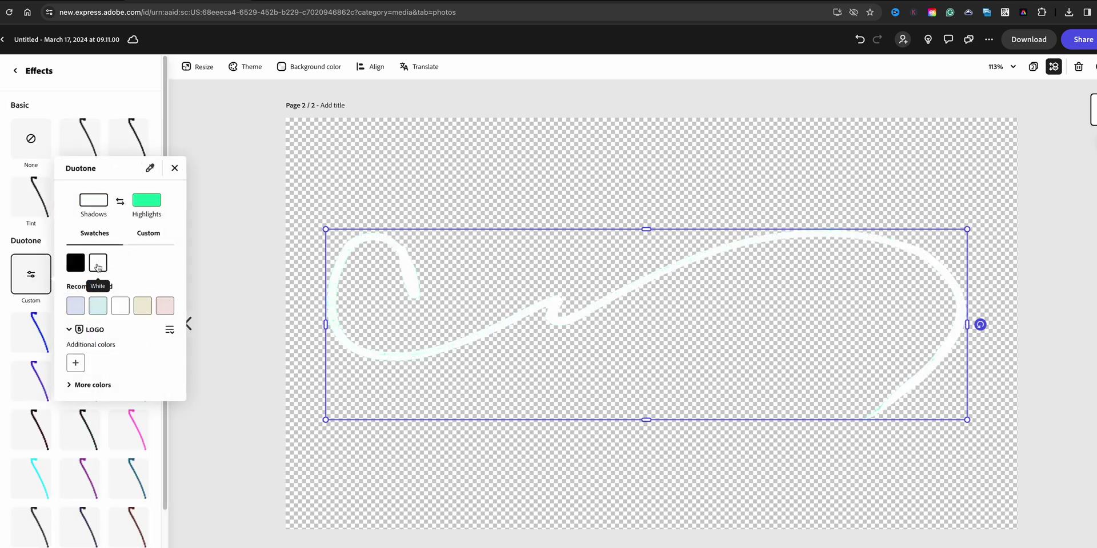
left_click(147, 202)
left_click(97, 264)
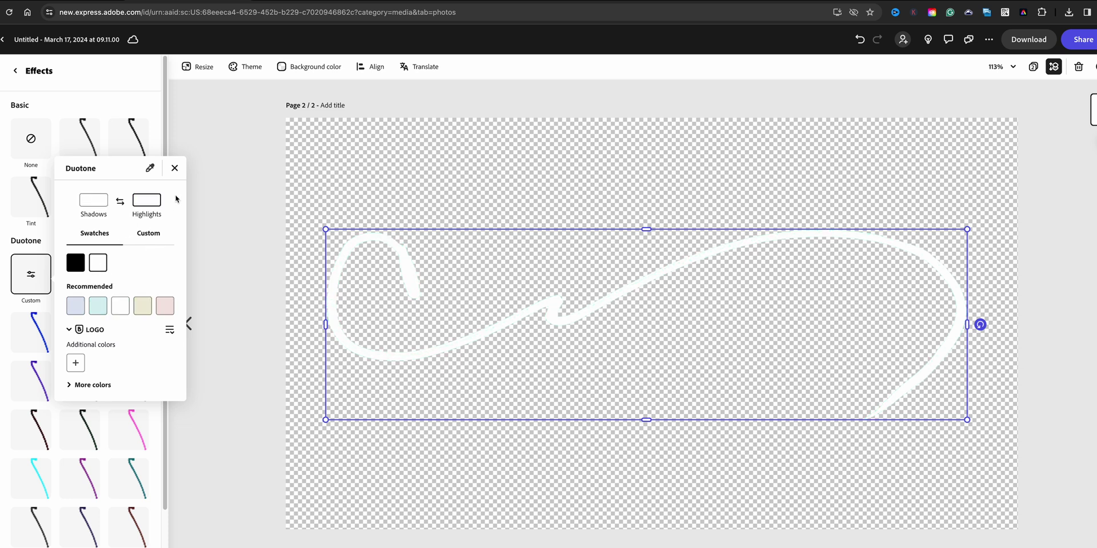
left_click(174, 168)
left_click(394, 170)
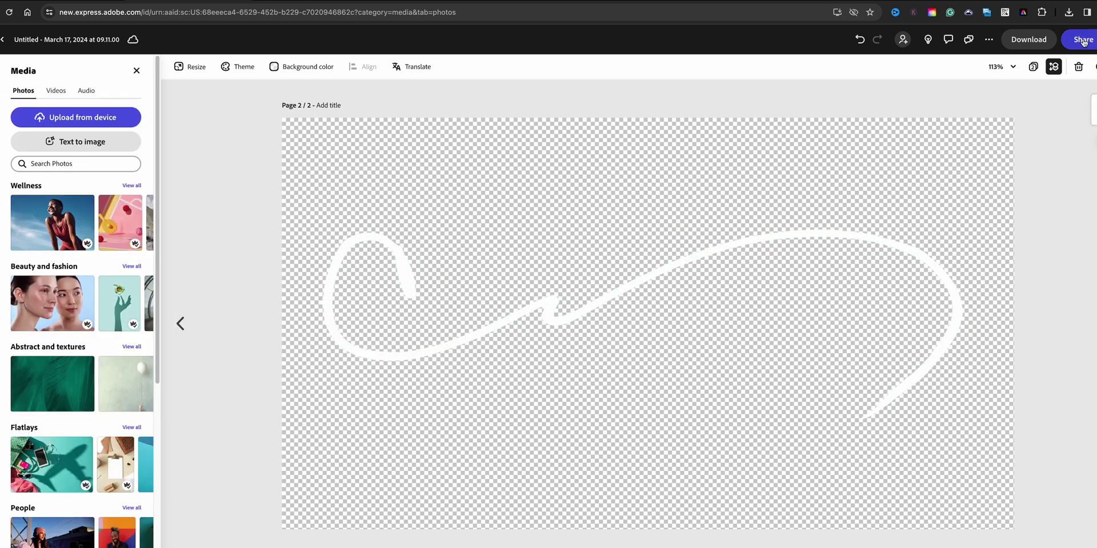
Step: Download the white signature page as a Transparent PNG
left_click(1028, 39)
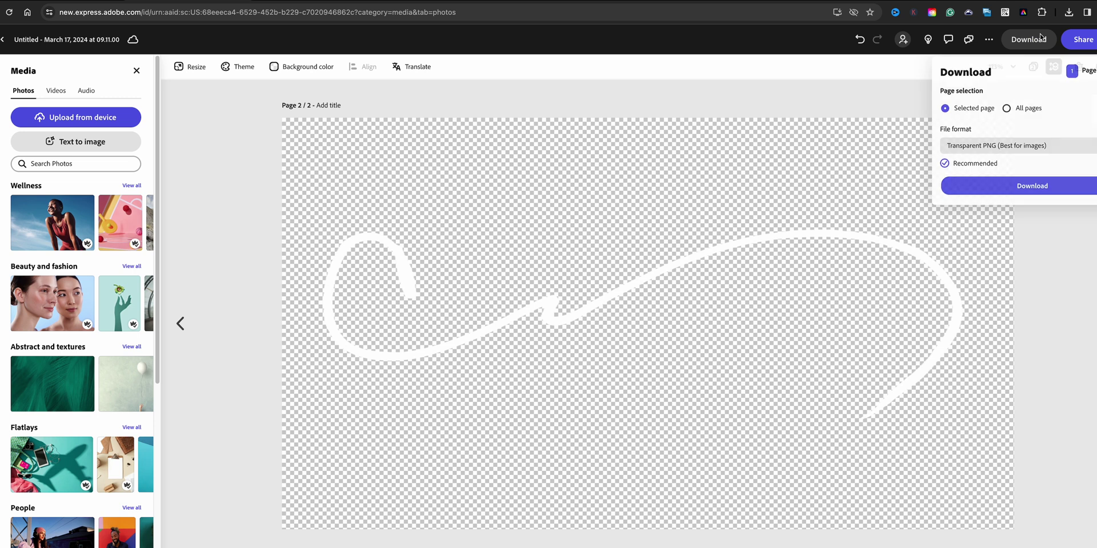
left_click(1011, 188)
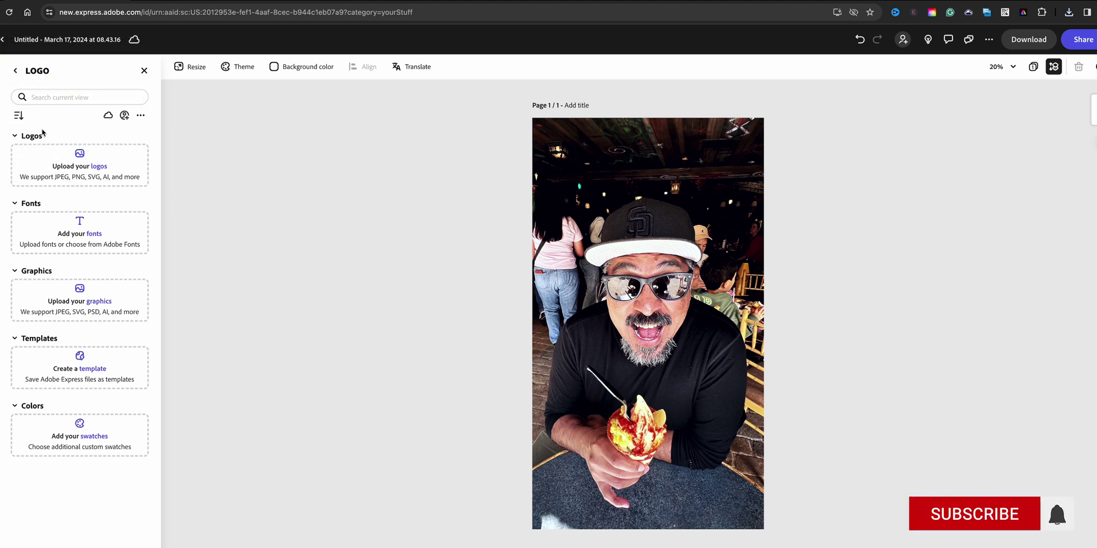
Step: Upload Untitled-2 (3).png and Untitled (11).png as logos to the LOGO brand kit
left_click(15, 71)
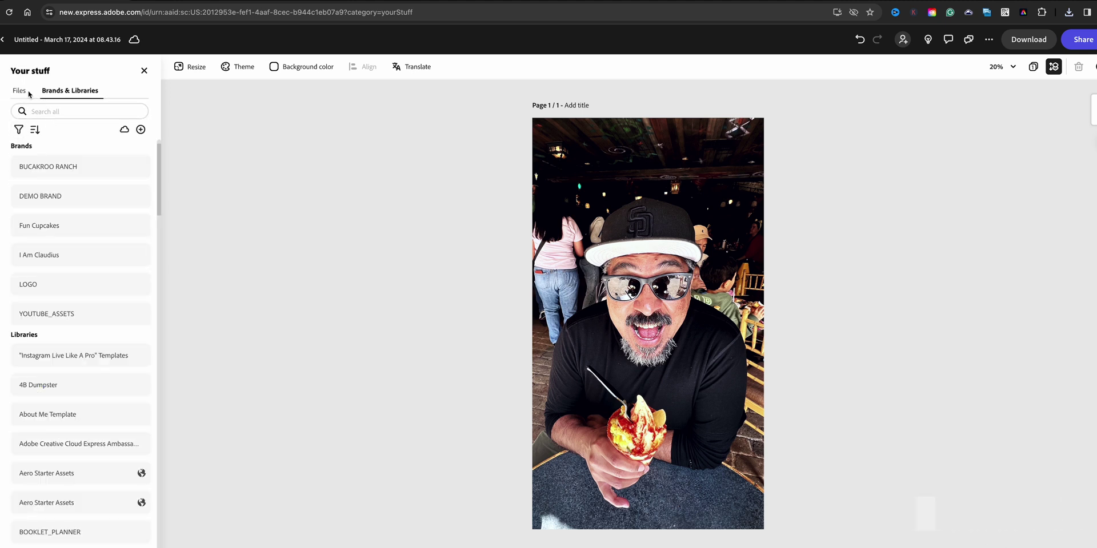
left_click(19, 91)
left_click(78, 90)
left_click(74, 286)
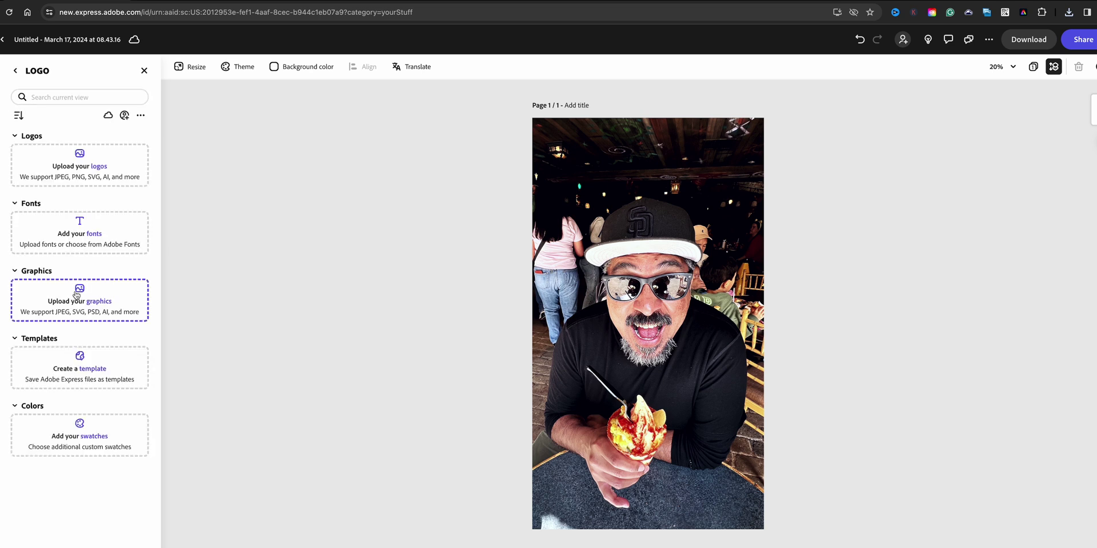
left_click(129, 181)
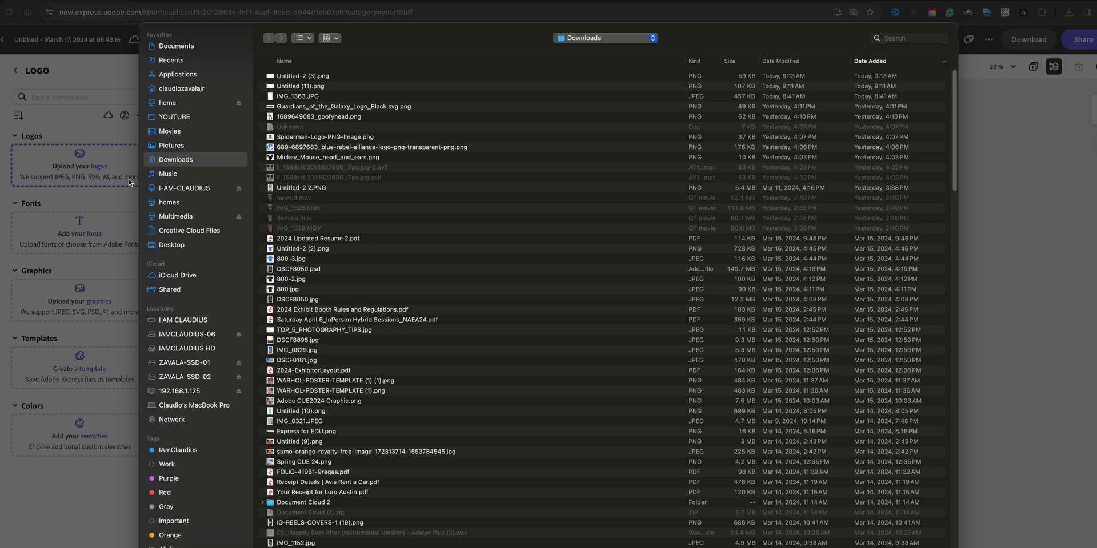
left_click(287, 77)
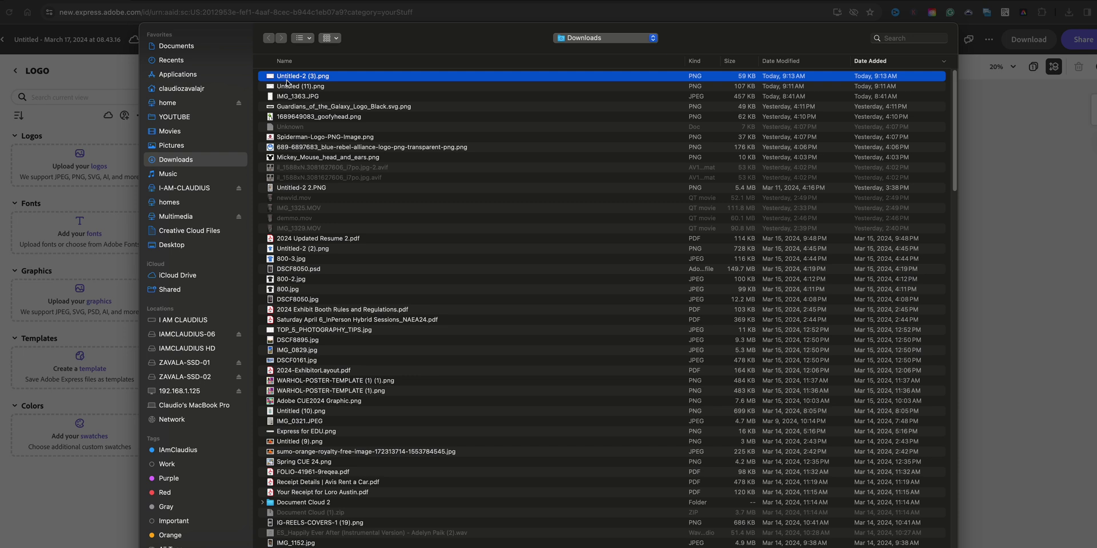
left_click(288, 86, "shift")
key("Return")
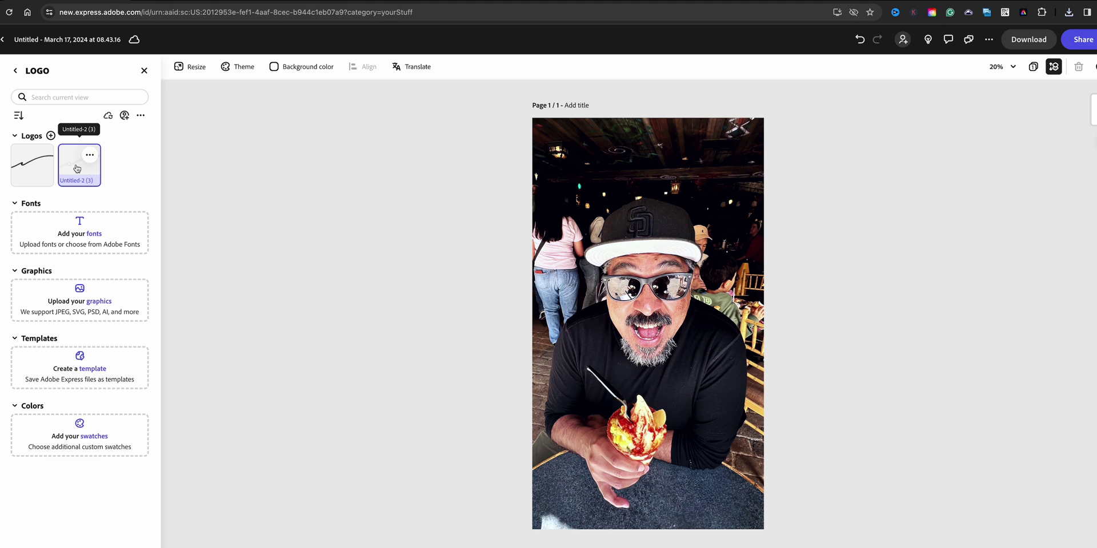
Step: Place the Untitled-2 (3) logo in the photo's bottom-right corner, then add the black signature logo
left_click(78, 170)
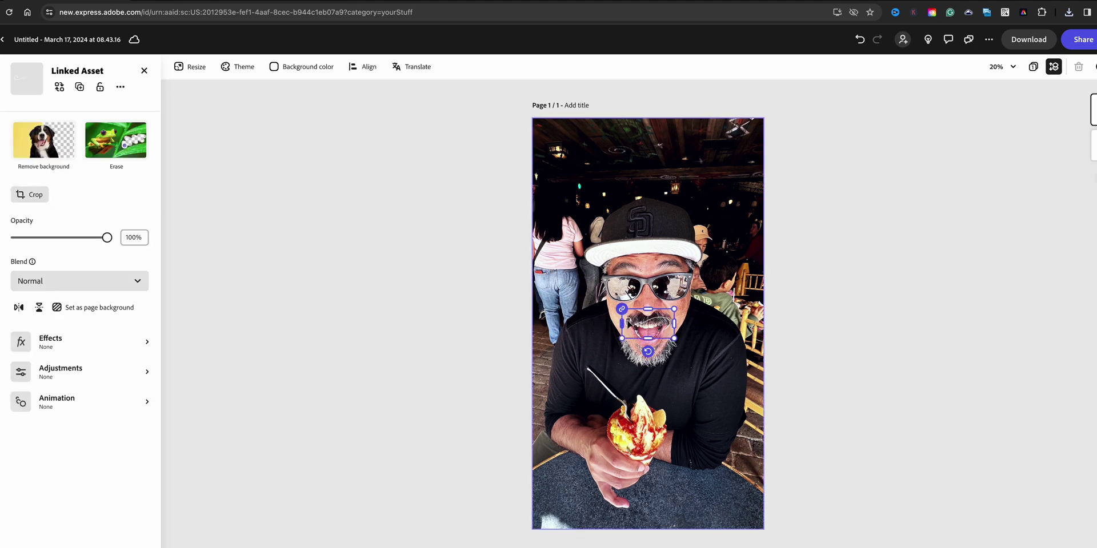
left_click_drag(640, 343, 727, 502)
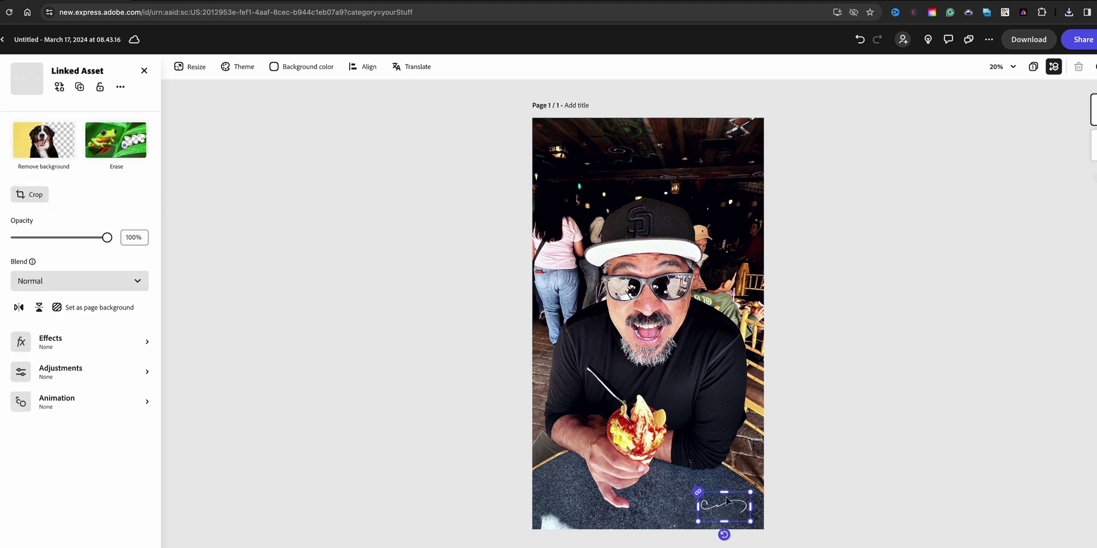
left_click(477, 461)
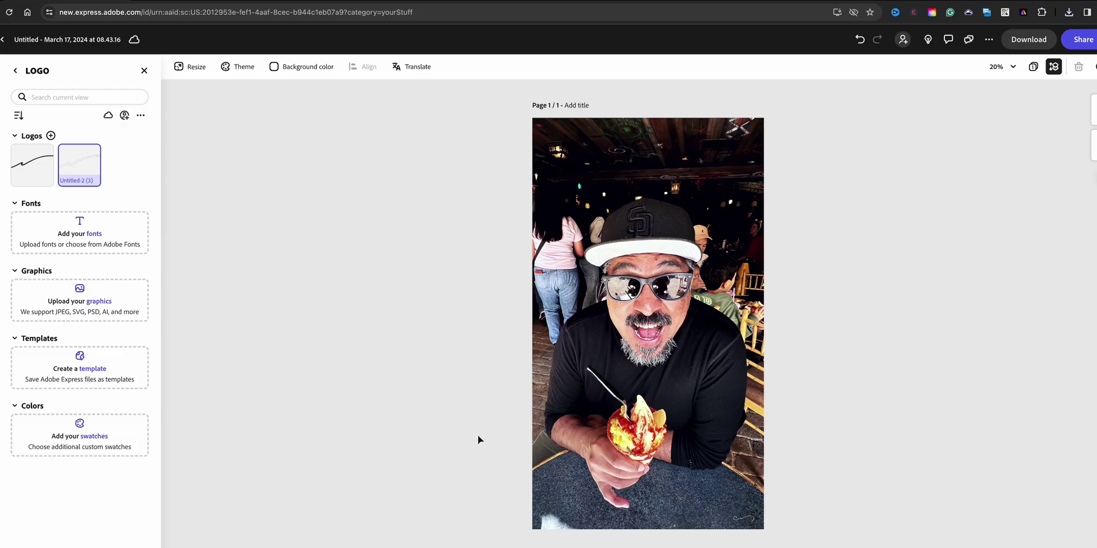
left_click(32, 165)
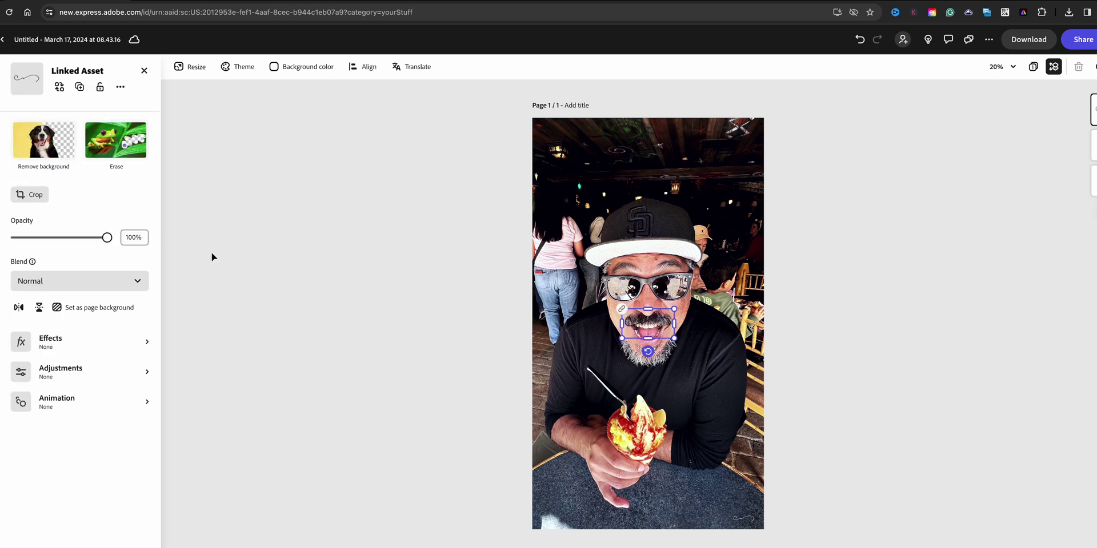